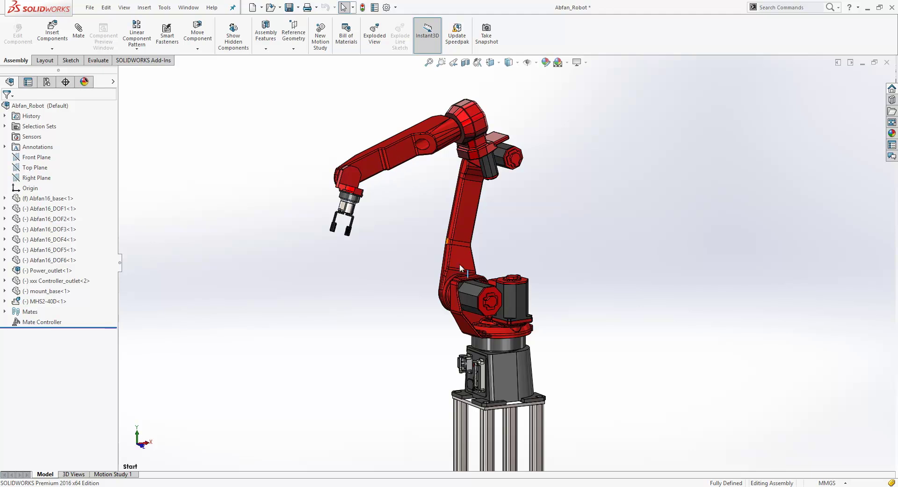
Drag the DOF2, DOF1 and DOF5 joints so the gripper points horizontally out to the left.
mouse_move(464, 263)
left_mouse_down()
mouse_move(445, 254)
mouse_move(458, 268)
left_mouse_up()
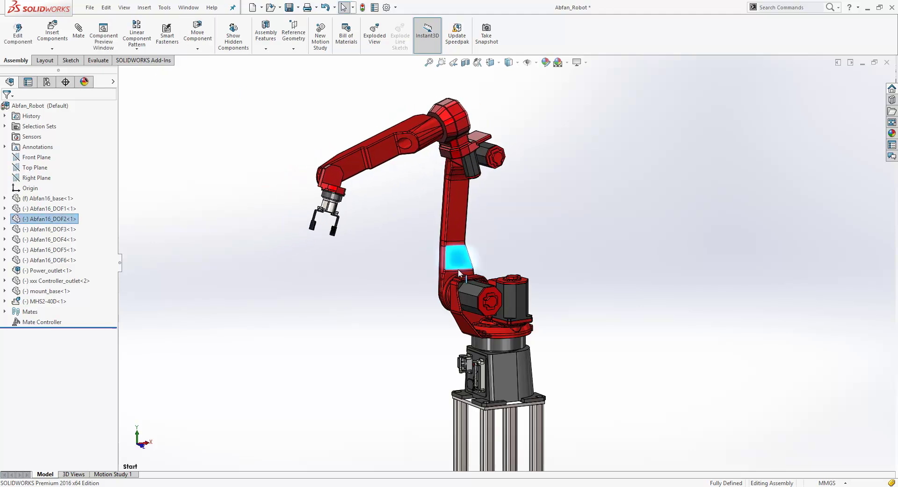
left_click_drag(482, 302, 395, 297)
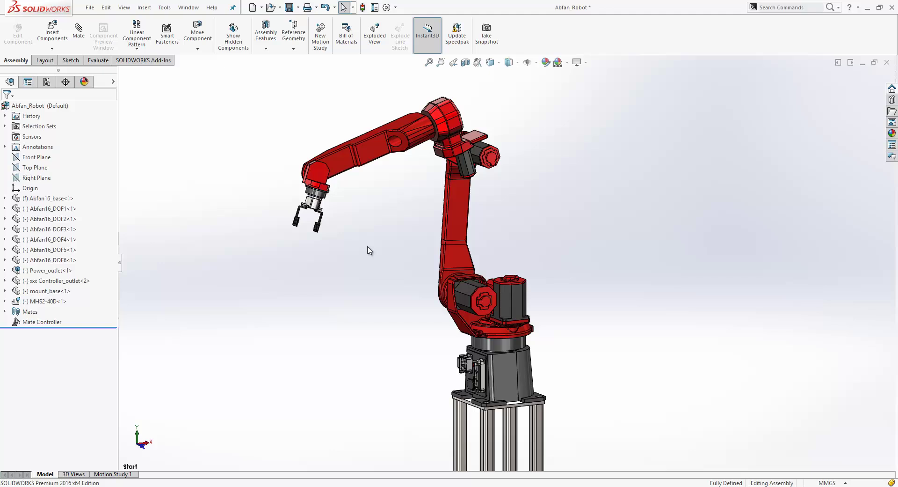
left_click_drag(324, 176, 314, 179)
left_click(329, 216)
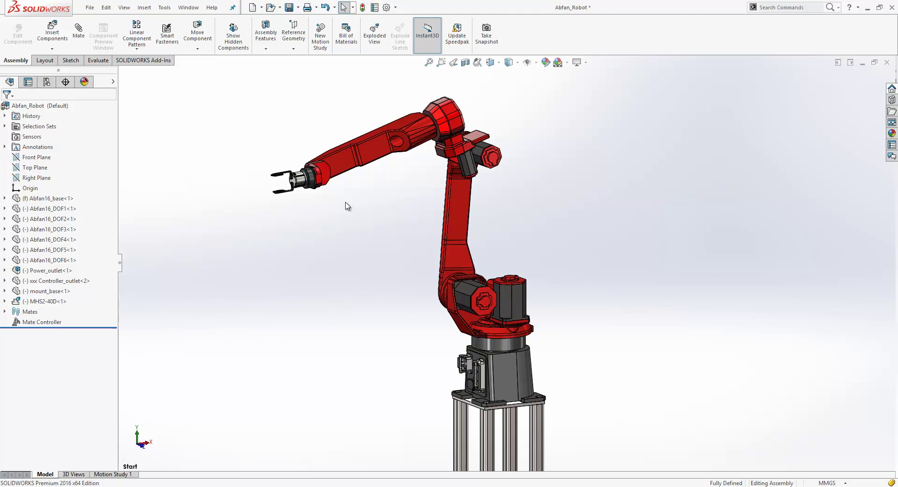
Edit the Mate Controller and highlight the seven joint mates, Base Twist through Gripper open-close.
left_click(29, 322)
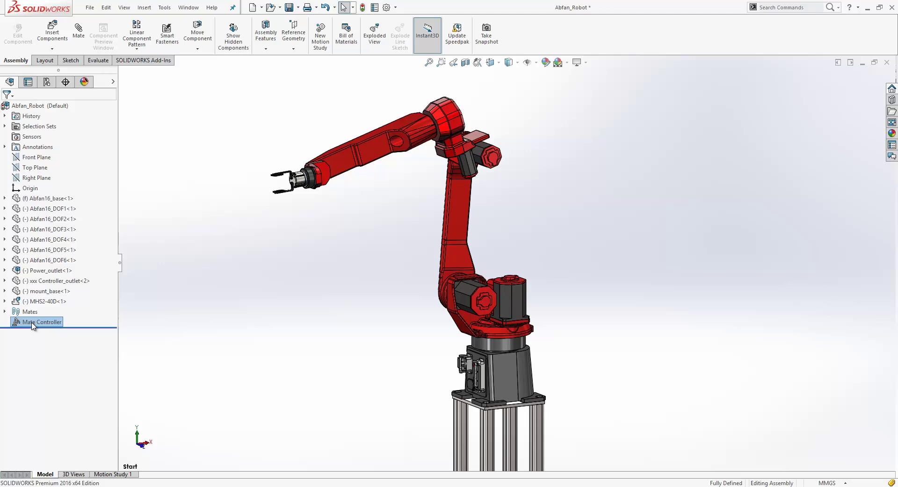
left_click(42, 296)
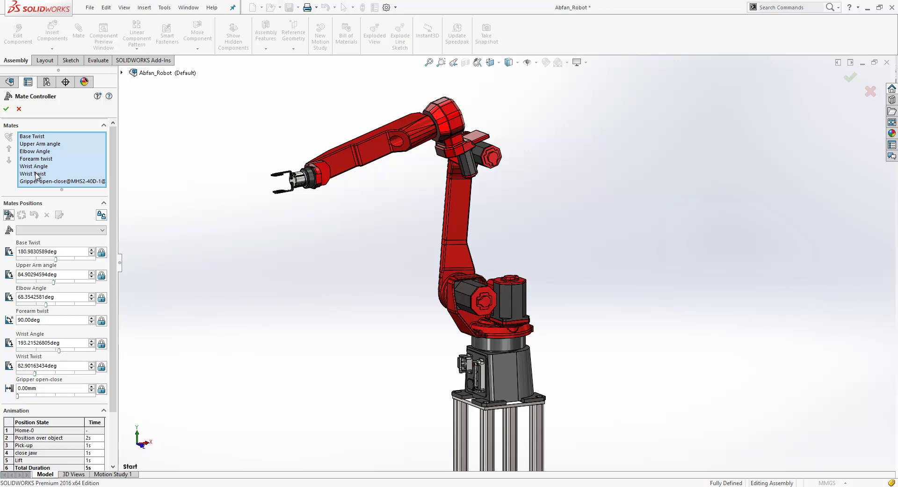
left_click(37, 137)
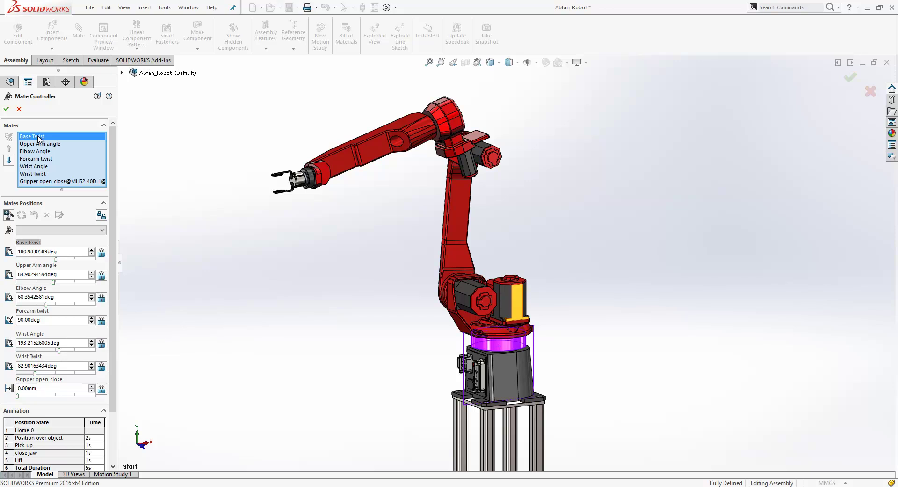
left_click(39, 144)
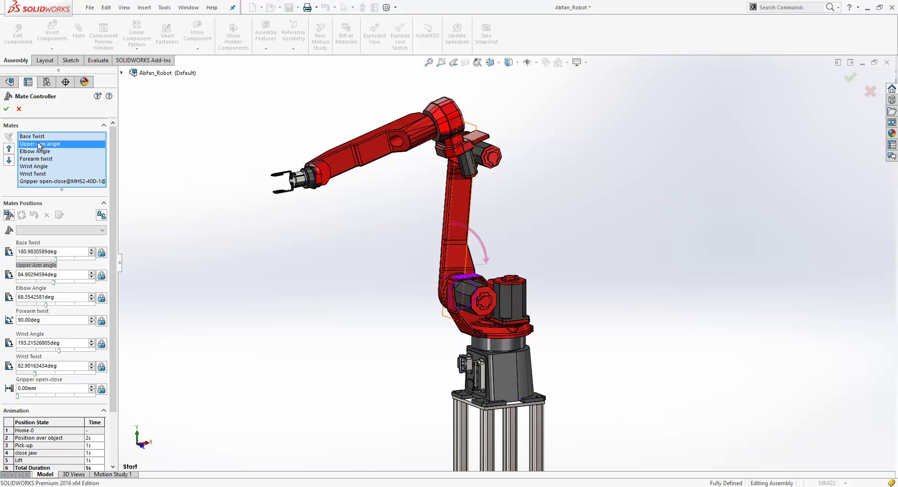
left_click(37, 152)
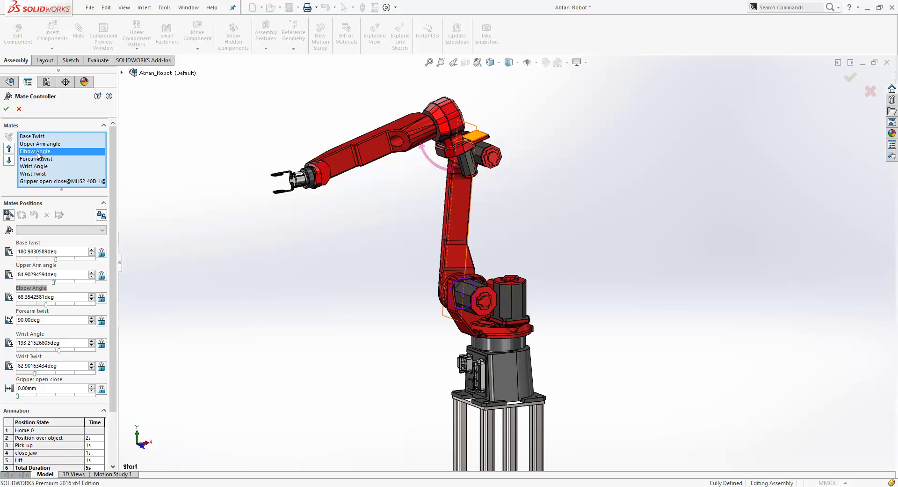
left_click(40, 160)
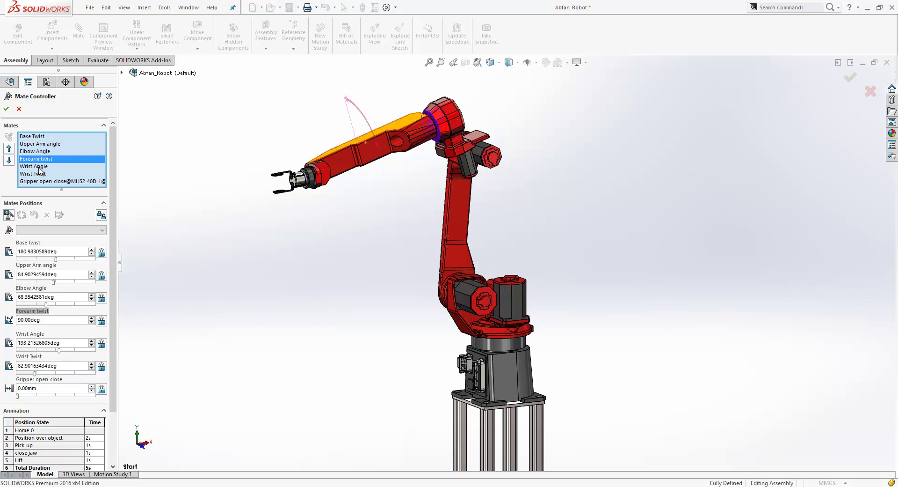
left_click(39, 167)
left_click(39, 173)
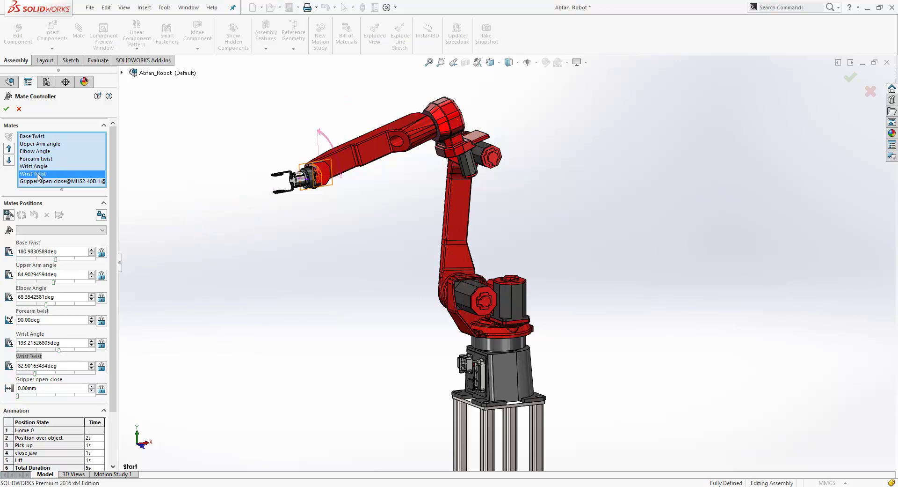
left_click(37, 182)
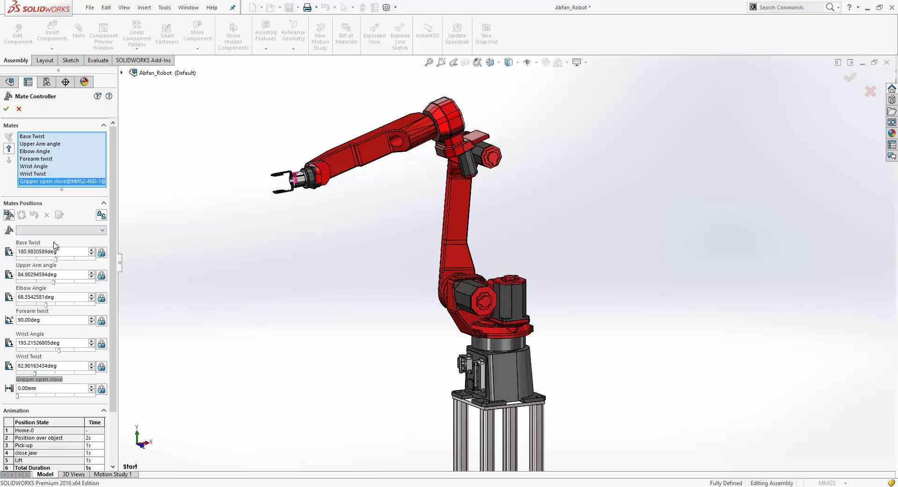
Preview the robot at the saved Home-0 and Position over object positions.
left_click(41, 232)
scroll(42, 236, "up", 2)
left_click(41, 235)
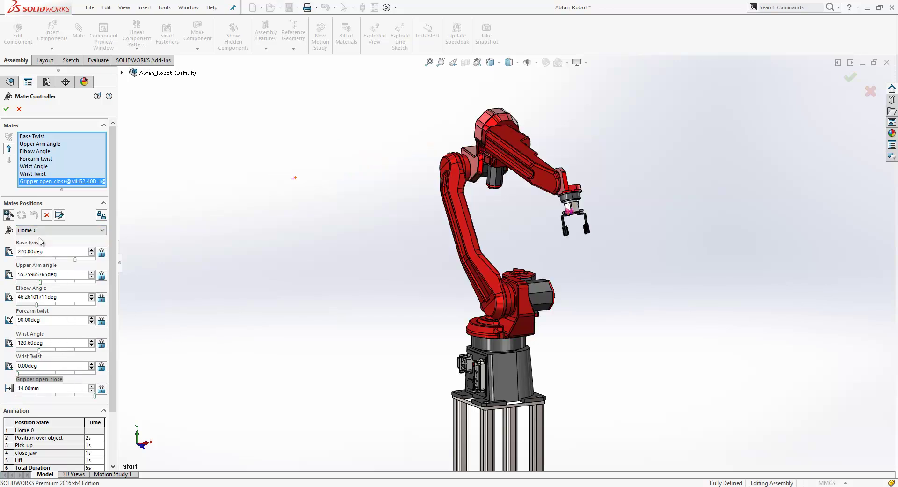
left_click(42, 230)
left_click(46, 244)
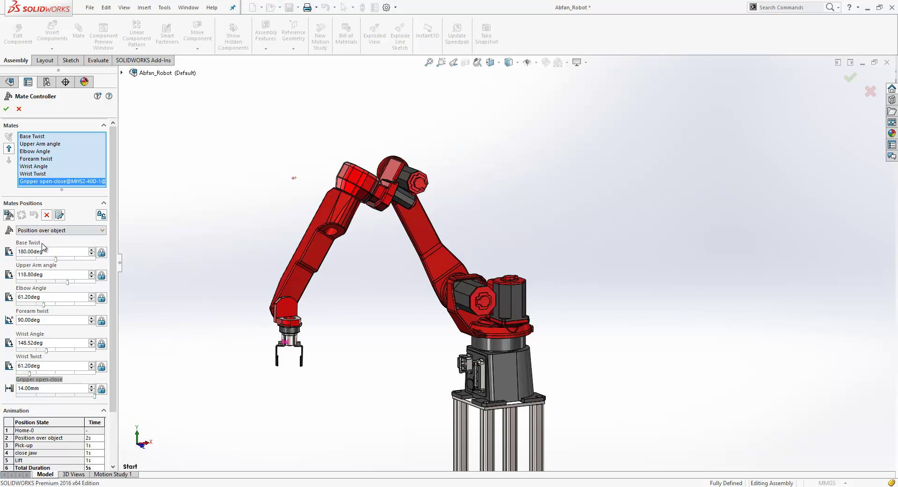
Step through Pick-up, close jaw and Lift, then start adding a new position from Lift.
left_click(46, 232)
left_click(42, 251)
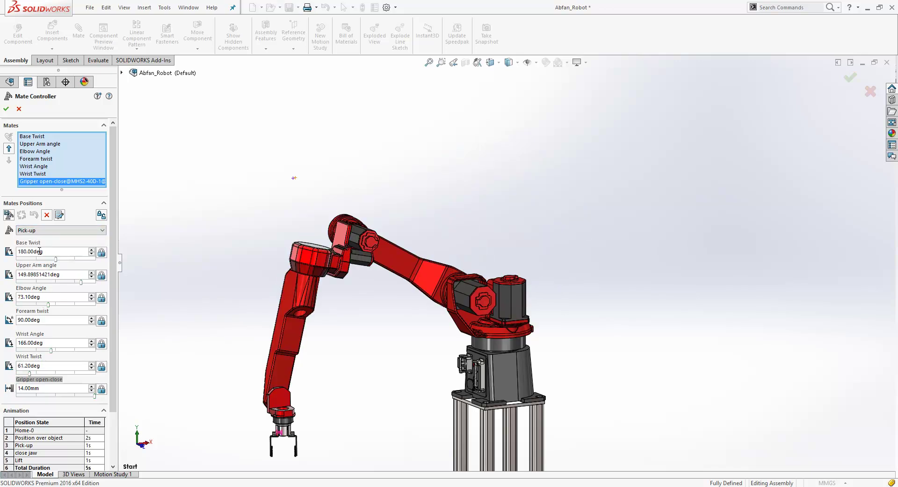
left_click(42, 233)
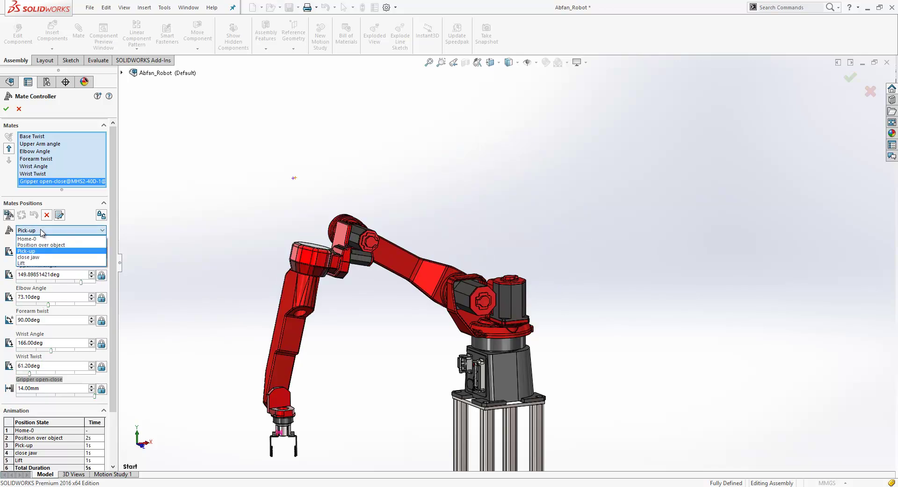
left_click(37, 257)
left_click(42, 233)
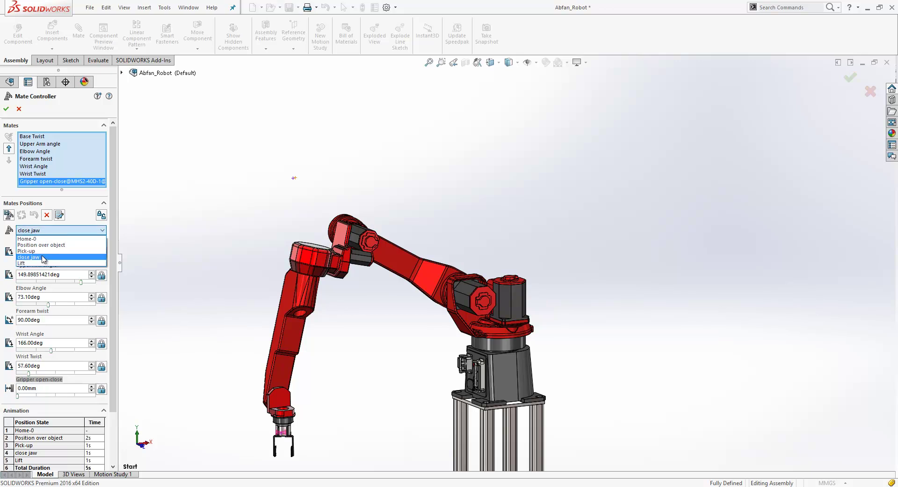
left_click(37, 263)
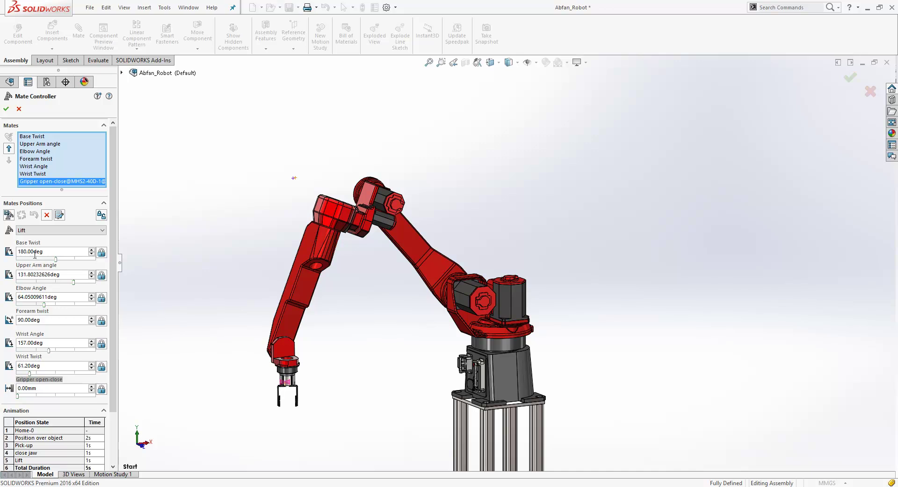
left_click(9, 214)
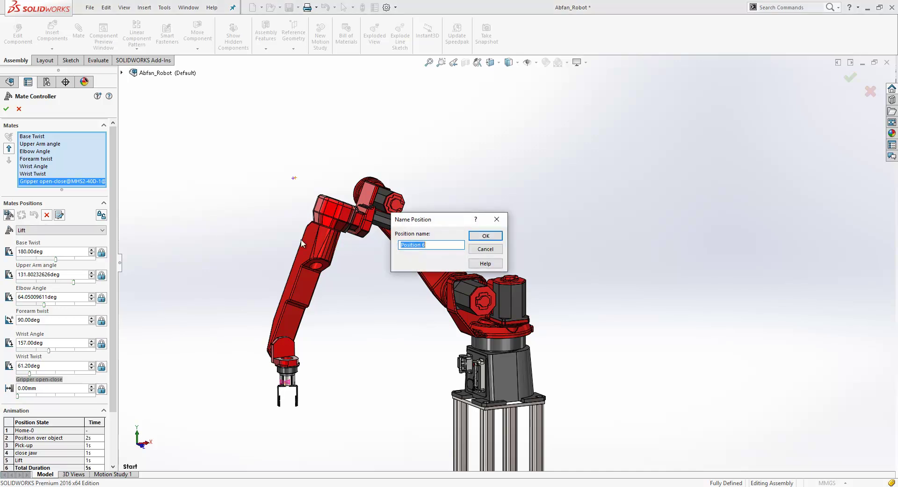
Save Position 6 with base 320.40deg, upper arm 117deg, wrist angle 142.20deg and wrist twist 144deg.
left_click(481, 236)
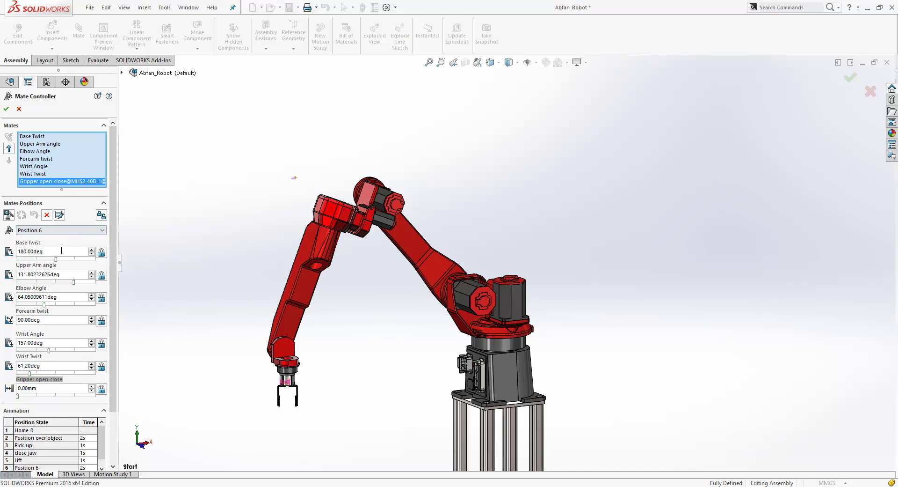
left_click_drag(56, 259, 87, 262)
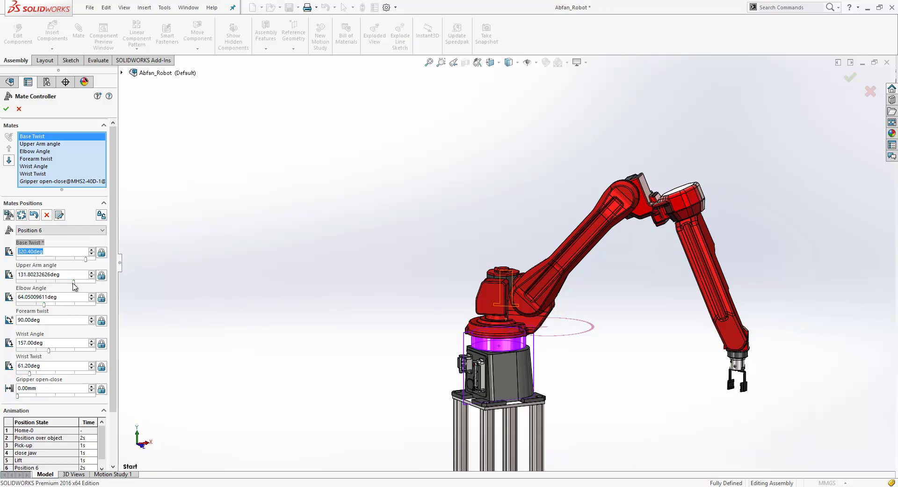
left_click_drag(73, 283, 68, 283)
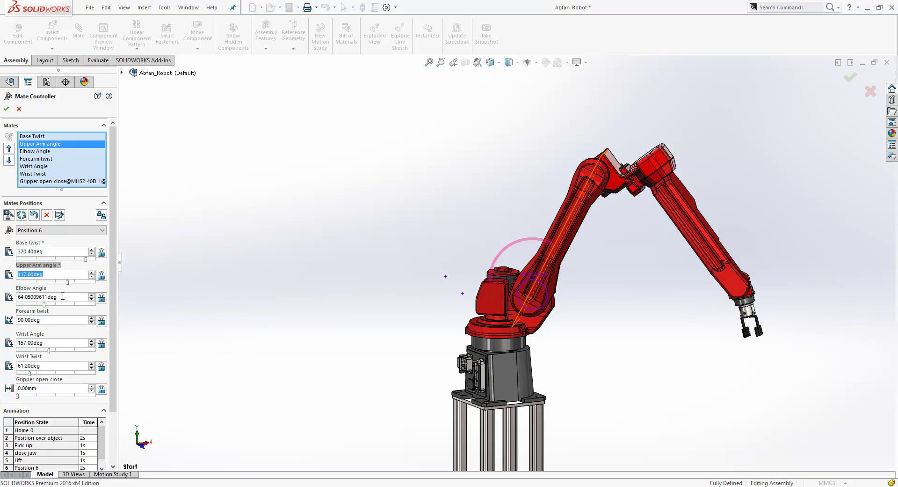
left_click_drag(49, 349, 45, 350)
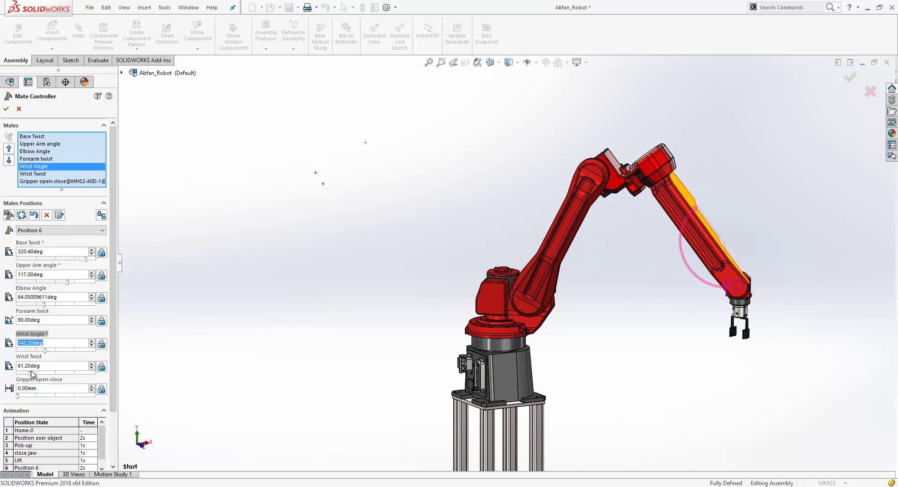
left_click_drag(30, 372, 48, 366)
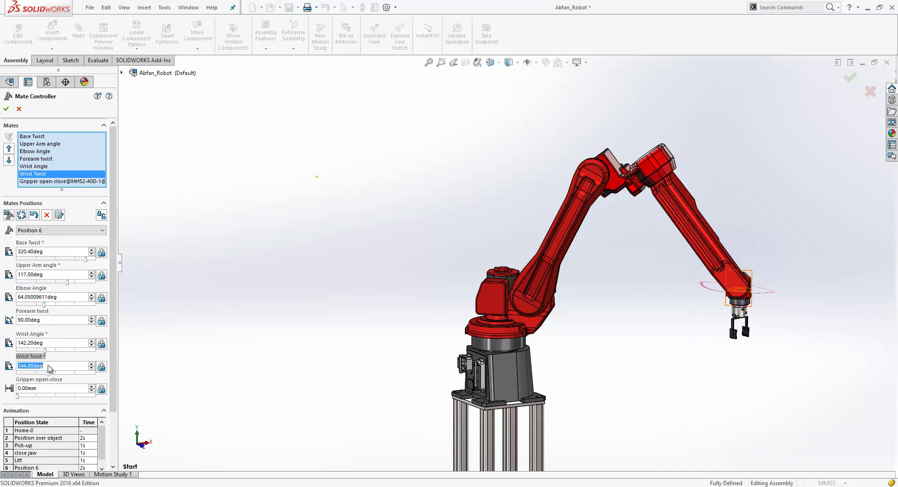
left_click(22, 215)
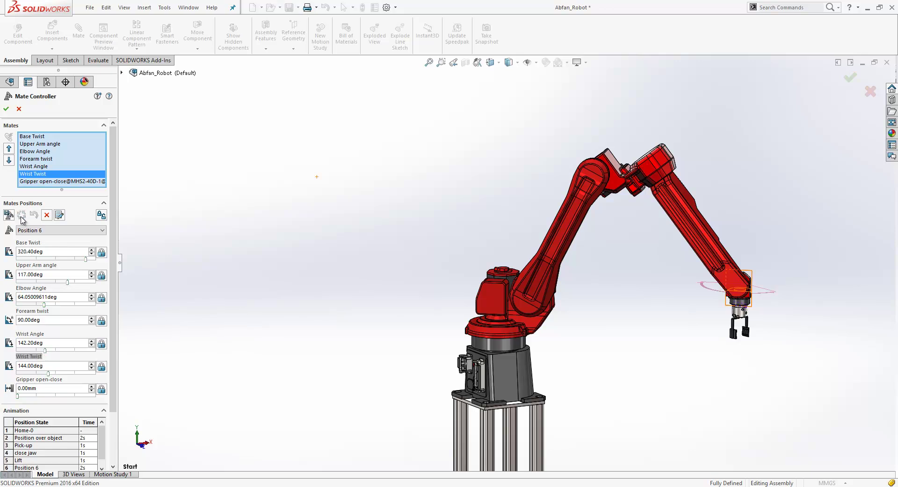
Save Position 7 with raised upper arm, larger elbow angle and further wrist twist.
left_click(9, 215)
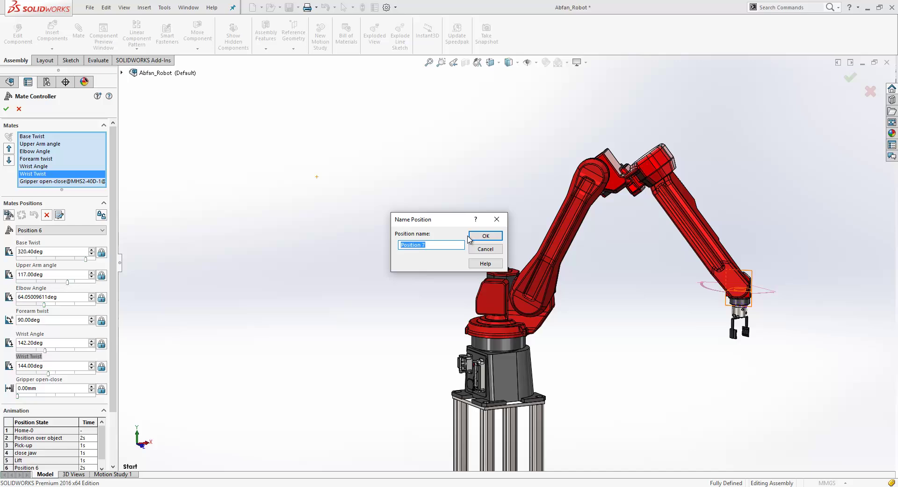
key("Return")
left_click_drag(70, 289, 77, 293)
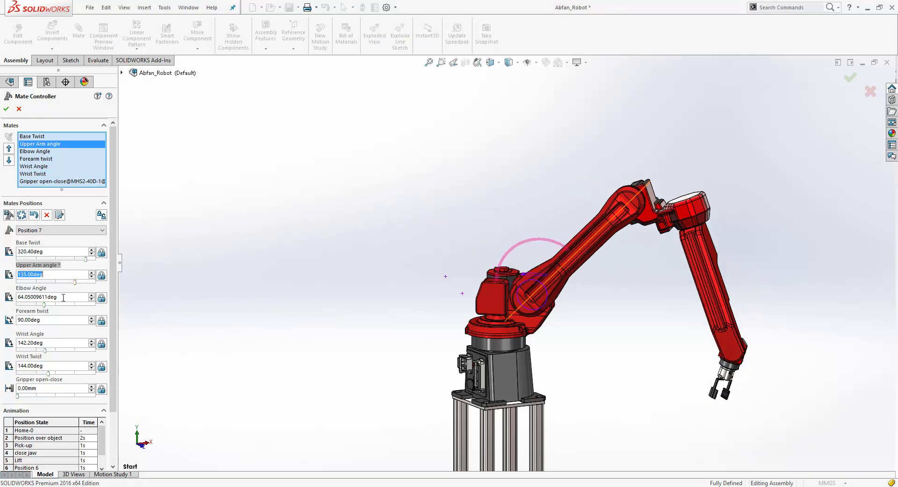
left_click(47, 305)
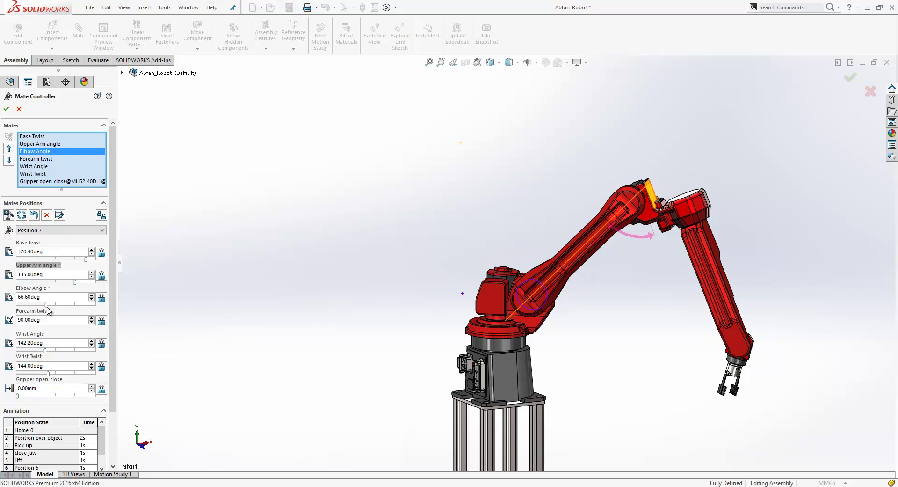
left_click_drag(48, 310, 49, 307)
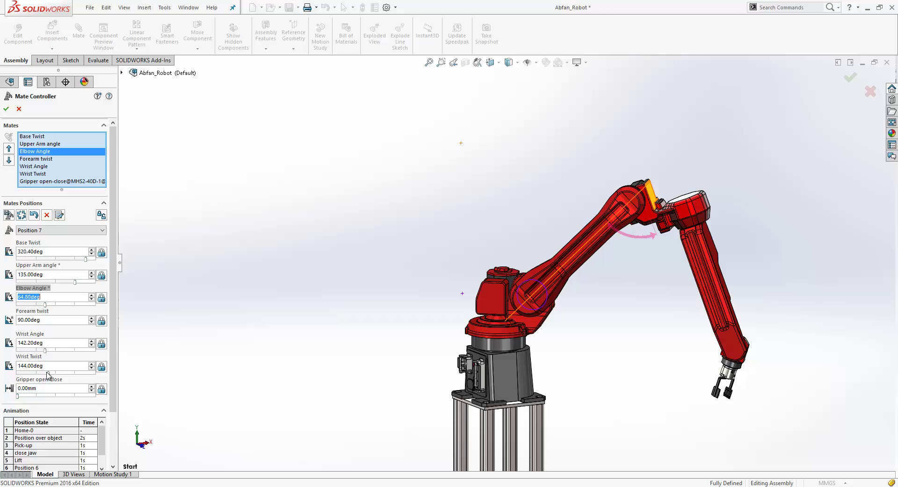
mouse_move(48, 373)
left_mouse_down()
mouse_move(47, 351)
mouse_move(49, 373)
mouse_move(34, 365)
left_mouse_up()
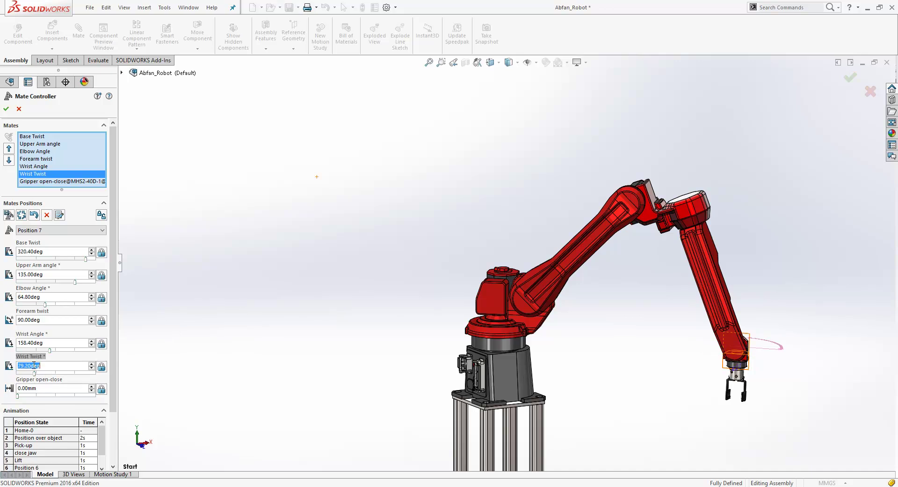
left_click(22, 216)
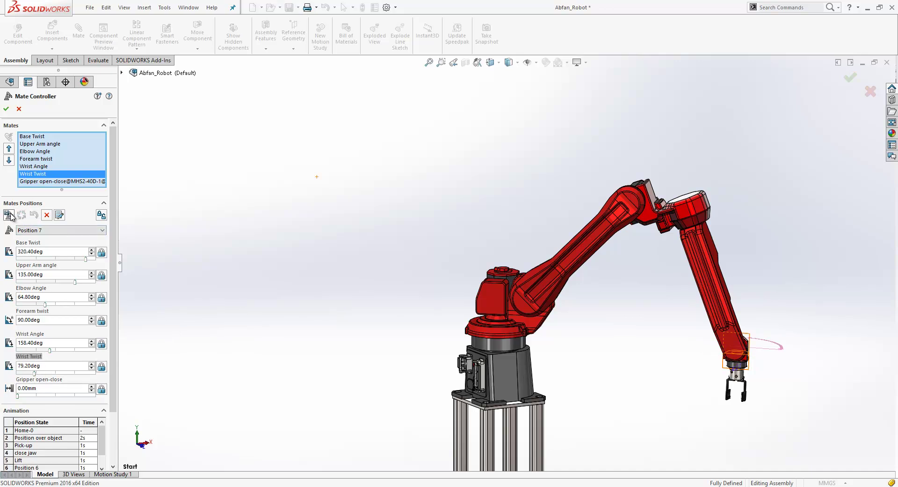
Save Position 8 with the gripper opened to 9.94mm, then return the robot to Home-0.
left_click(8, 215)
left_click(493, 236)
left_click_drag(18, 396, 76, 405)
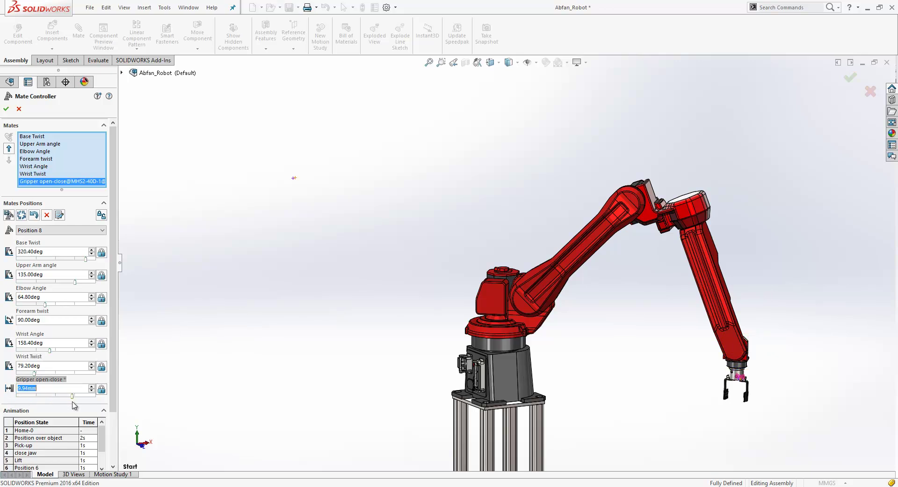
left_click(9, 215)
left_click(60, 231)
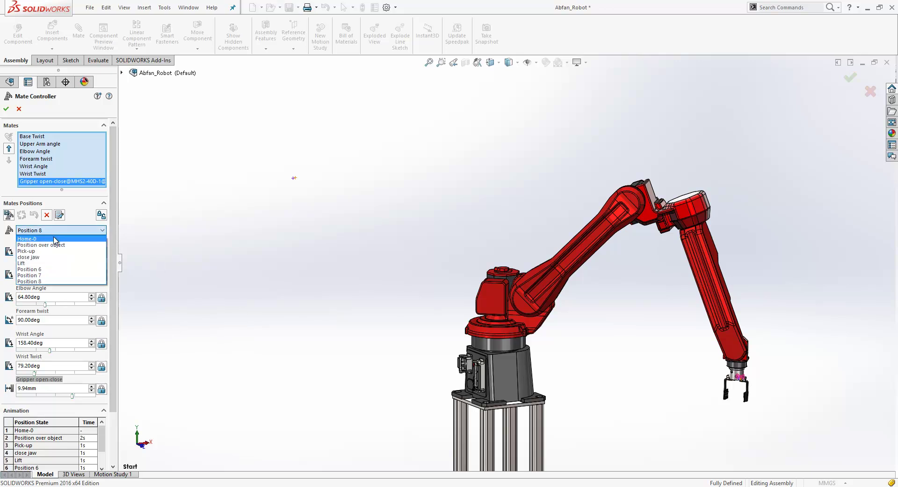
left_click(55, 239)
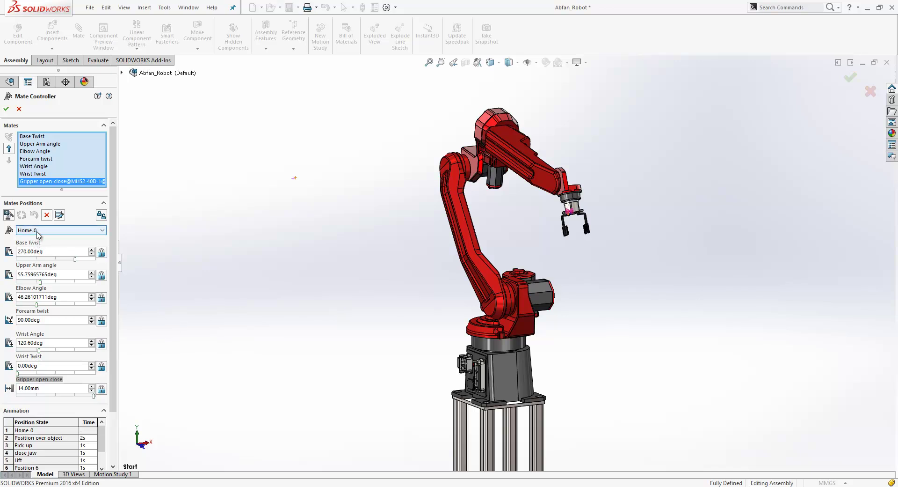
Add Position 9 holding the Home-0 pose with the gripper at 14.00mm.
left_click(11, 215)
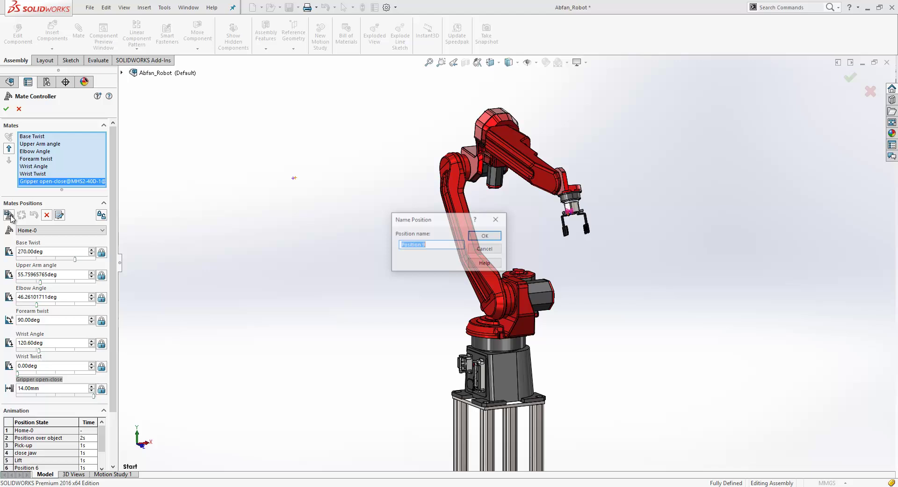
left_click(482, 235)
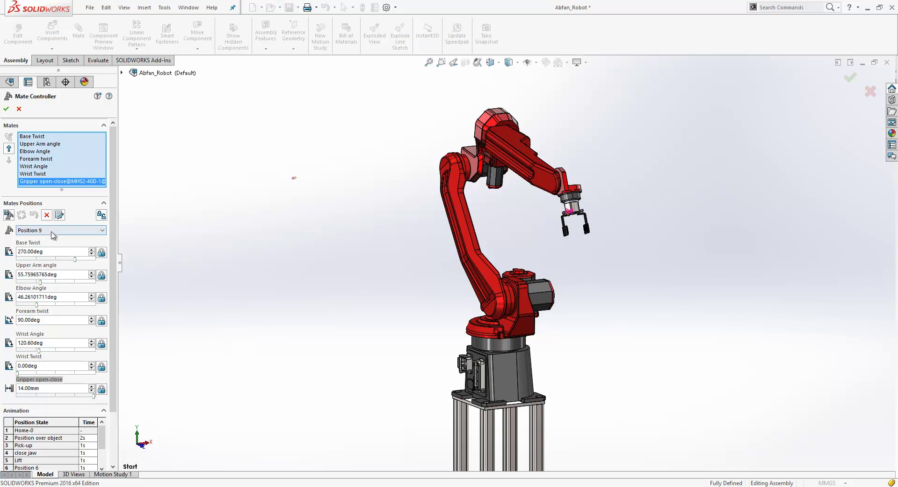
scroll(116, 290, "down", 3)
scroll(116, 311, "down", 1)
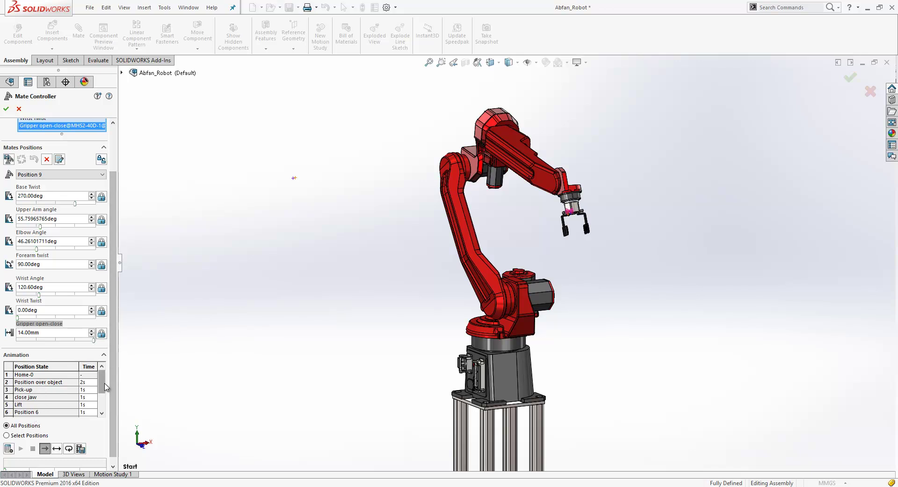
Give Position 9 a 2s duration, calculate the 10s animation, and rewind it to about 7 seconds.
scroll(105, 392, "down", 1)
left_click_drag(105, 393, 104, 403)
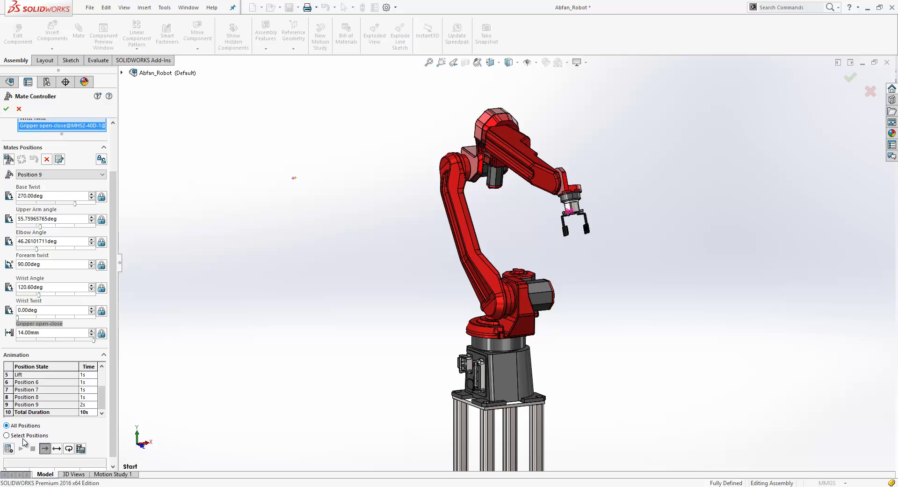
left_click(8, 448)
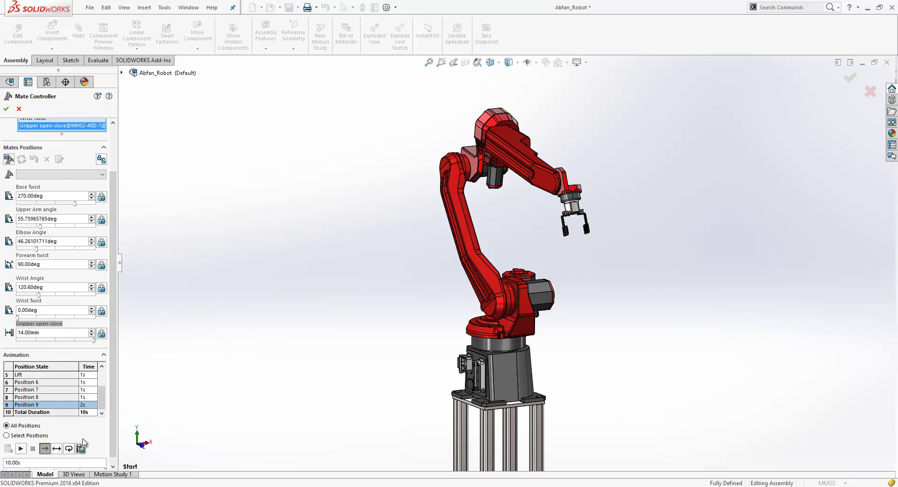
scroll(99, 435, "down", 1)
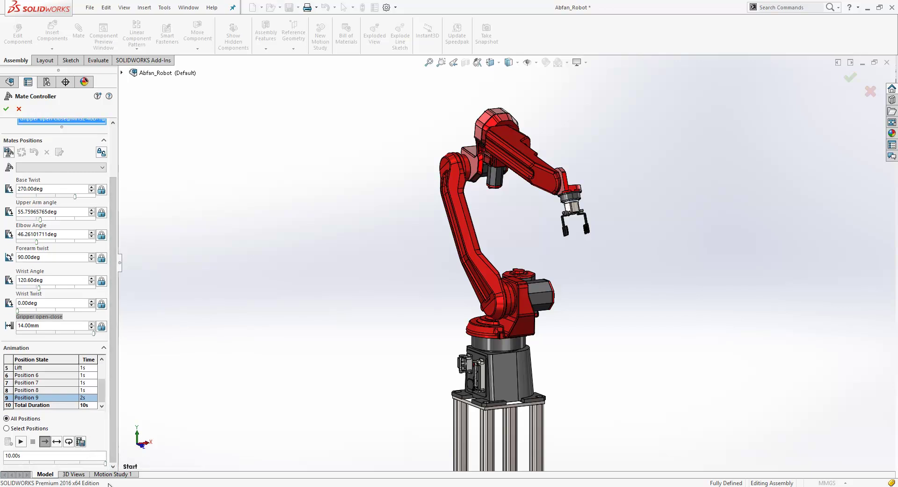
left_click_drag(107, 465, 78, 474)
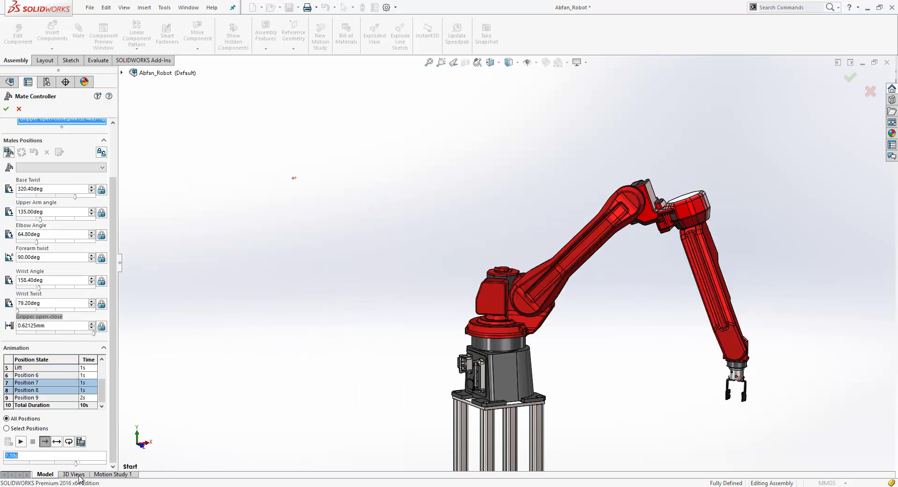
Close the Mate Controller, import it into Motion Study 1 as a 10-second animation, and play it.
left_click(6, 109)
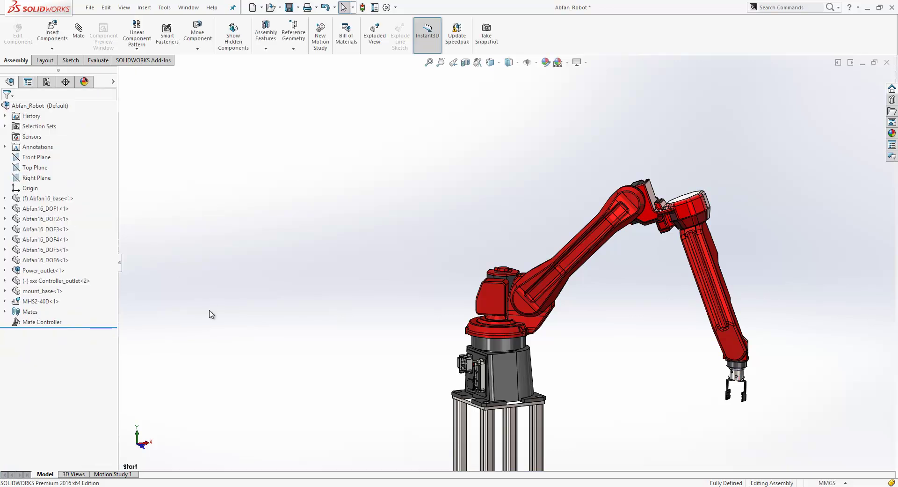
left_click(112, 474)
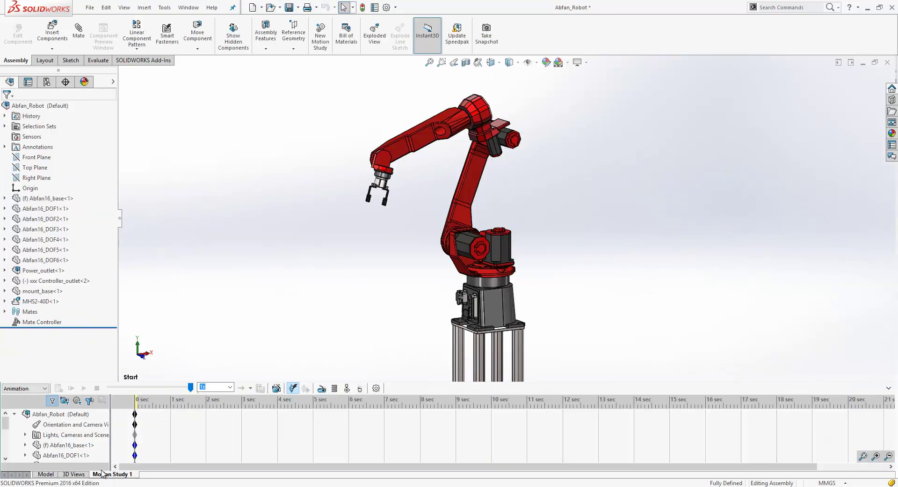
left_click(277, 388)
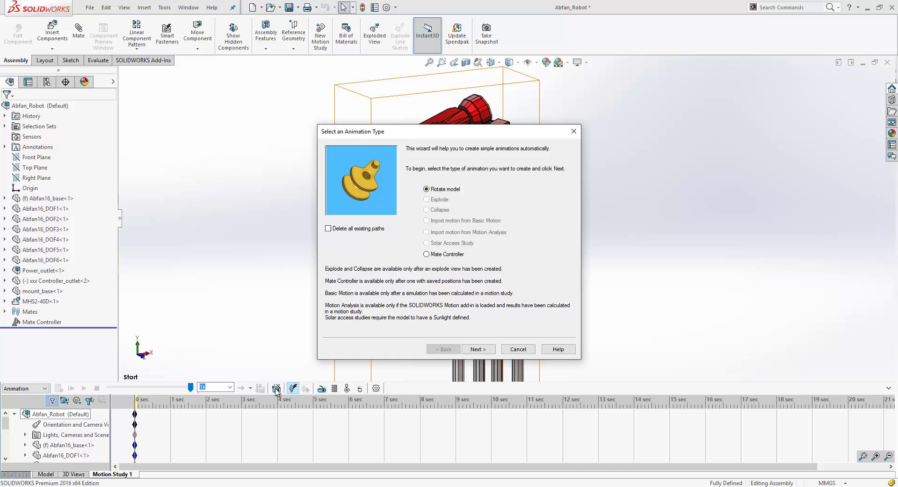
left_click(440, 255)
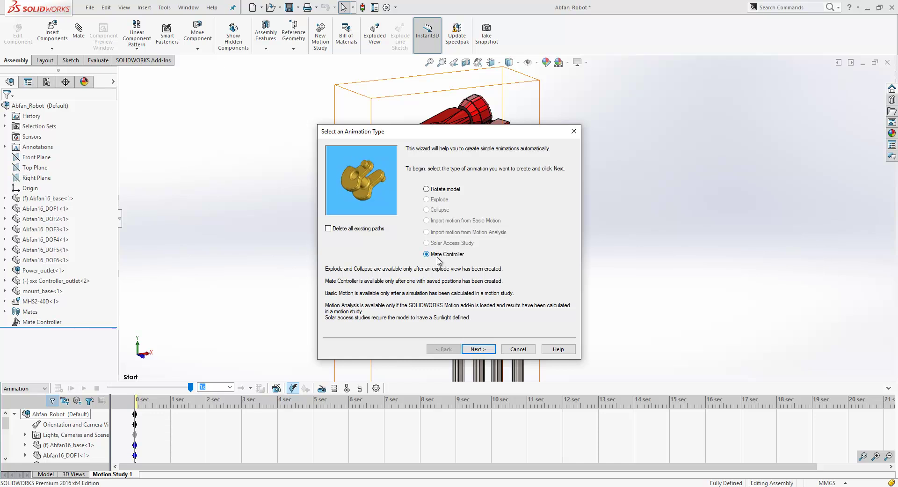
left_click(474, 349)
left_click(477, 349)
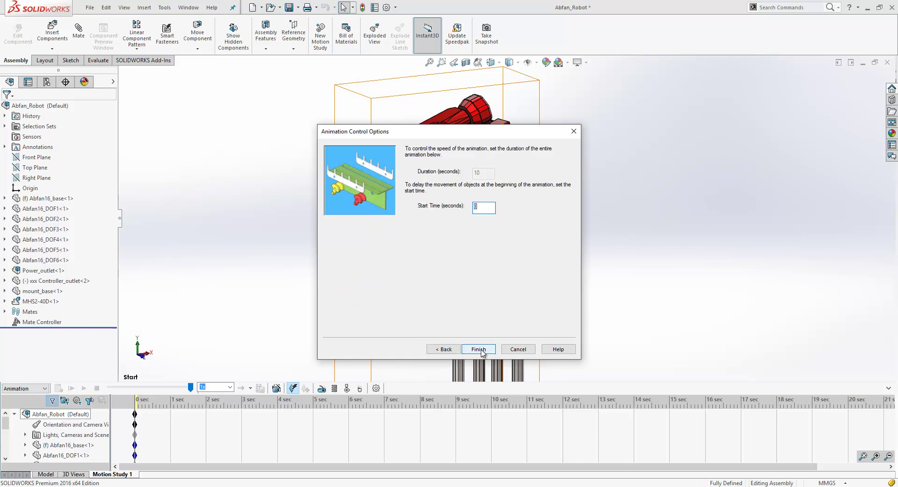
left_click(478, 349)
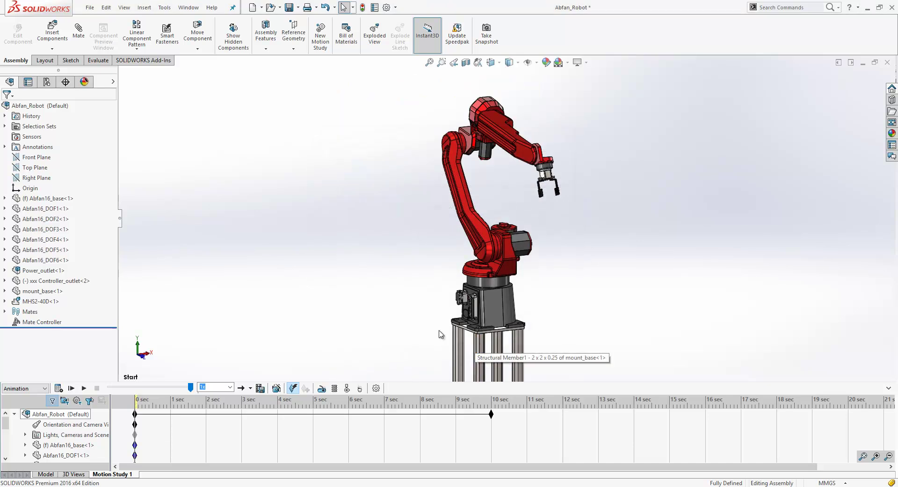
left_click(59, 388)
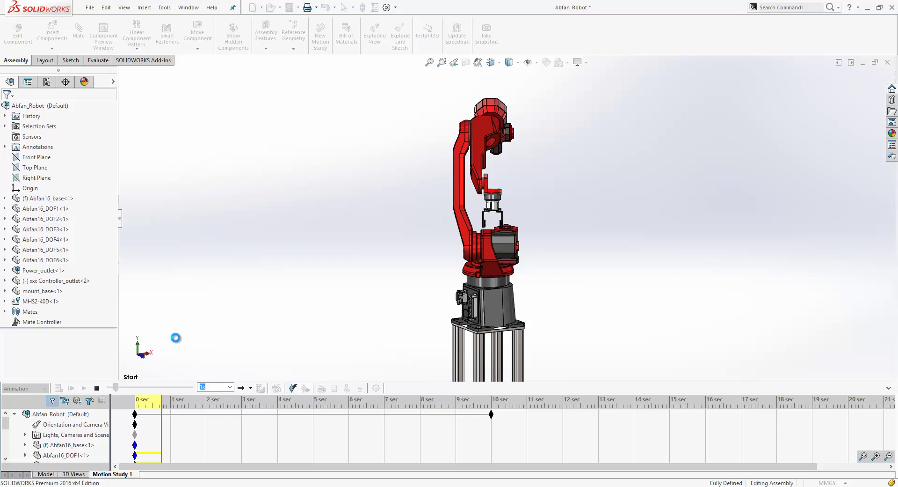